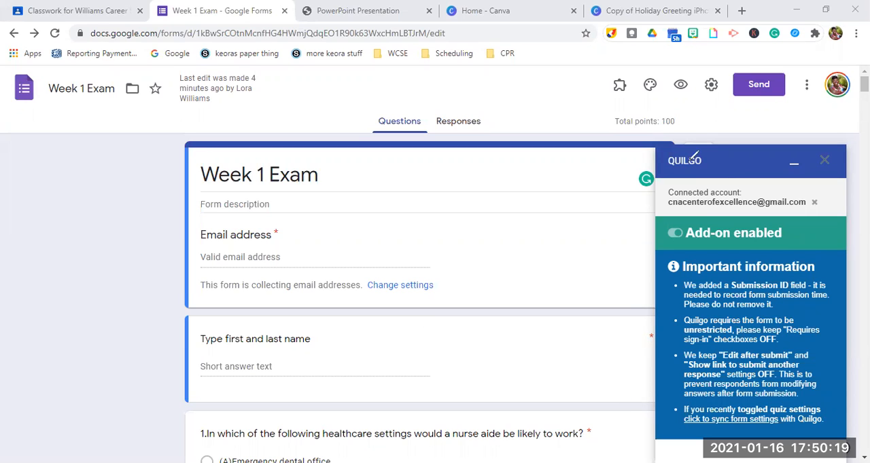
{"action": "mouse_move", "coordinate": [733, 140]}
{"action": "left_mouse_down"}
{"action": "mouse_move", "coordinate": [700, 102]}
{"action": "mouse_move", "coordinate": [642, 140]}
{"action": "mouse_move", "coordinate": [733, 189]}
{"action": "mouse_move", "coordinate": [742, 134]}
{"action": "left_mouse_up"}
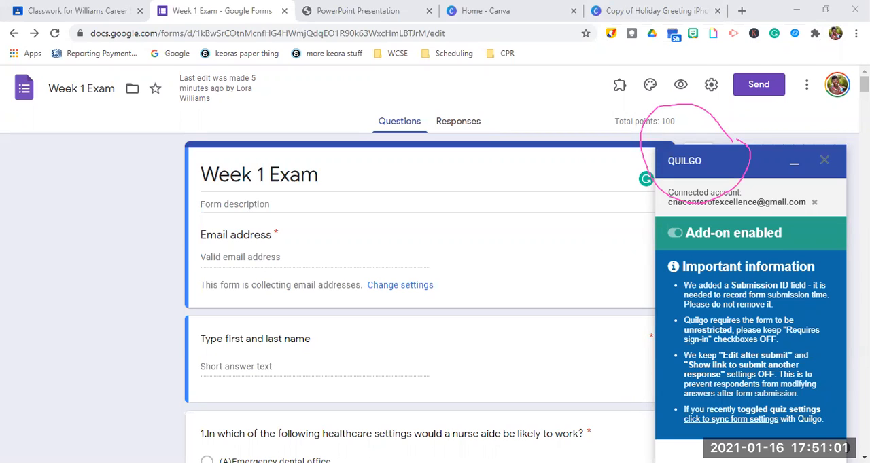
{"action": "left_click", "coordinate": [601, 63]}
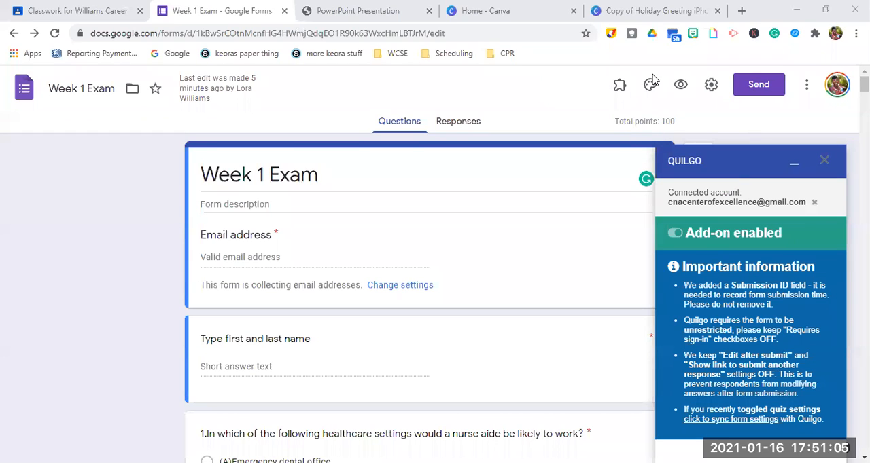
Open the configuration of the Quilgo - Timer & Proctoring add-on for the Week 1 Exam form.
{"action": "left_click", "coordinate": [619, 87]}
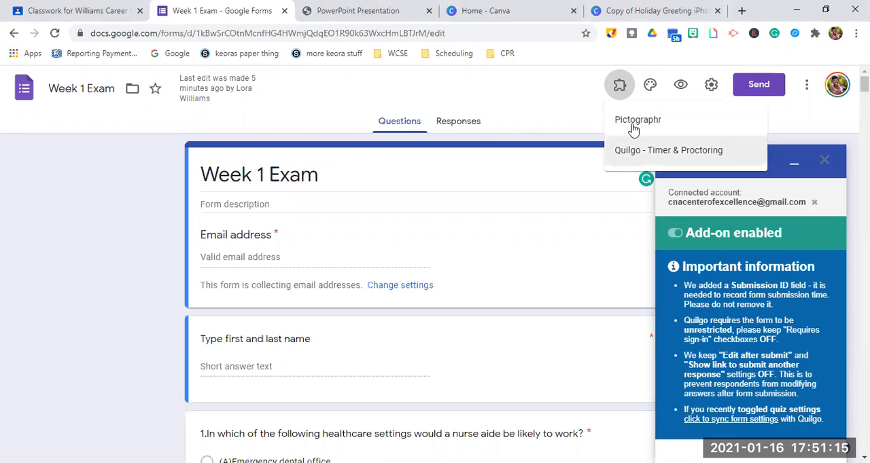
{"action": "left_click", "coordinate": [670, 154]}
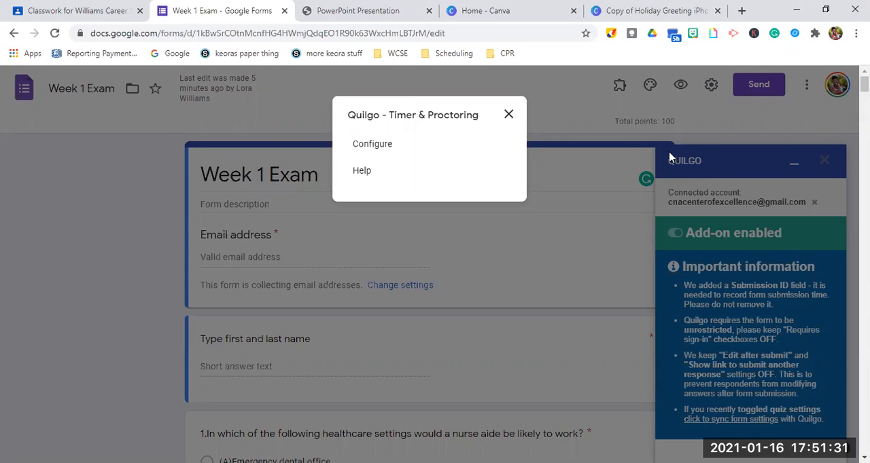
{"action": "left_click", "coordinate": [384, 156]}
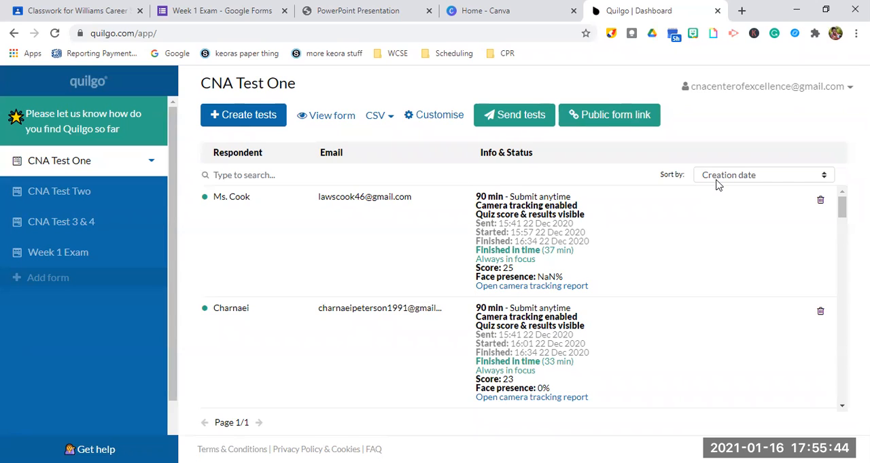
Start creating tests for the CNA Test One form and add a respondent by e-mail address.
{"action": "left_click", "coordinate": [254, 117]}
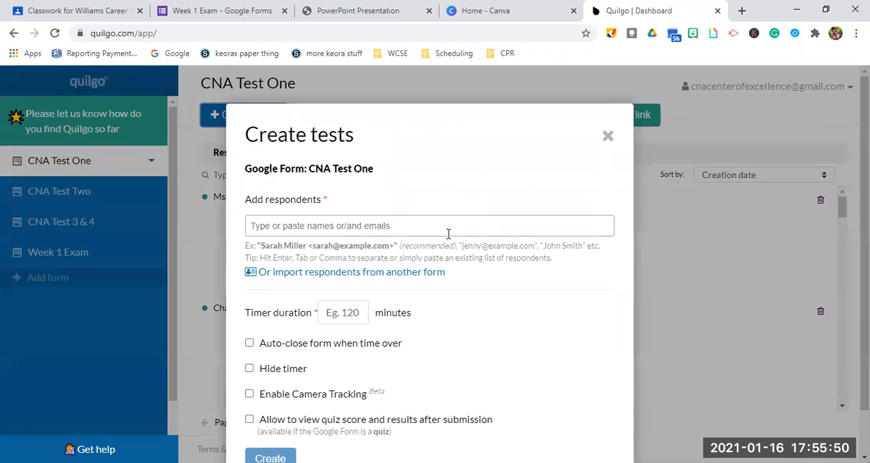
{"action": "left_click", "coordinate": [448, 234]}
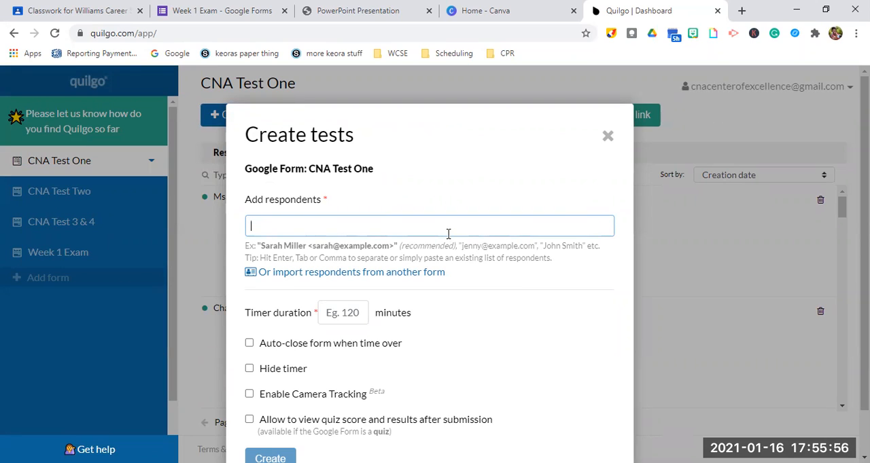
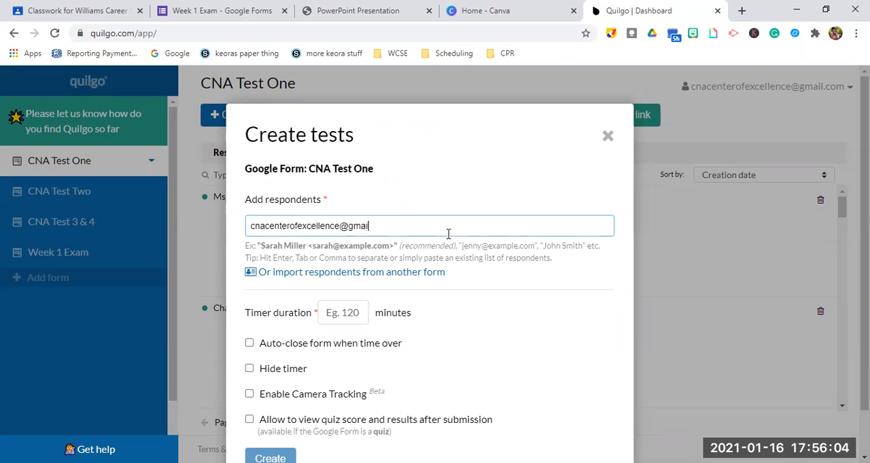
{"action": "key", "text": "Return"}
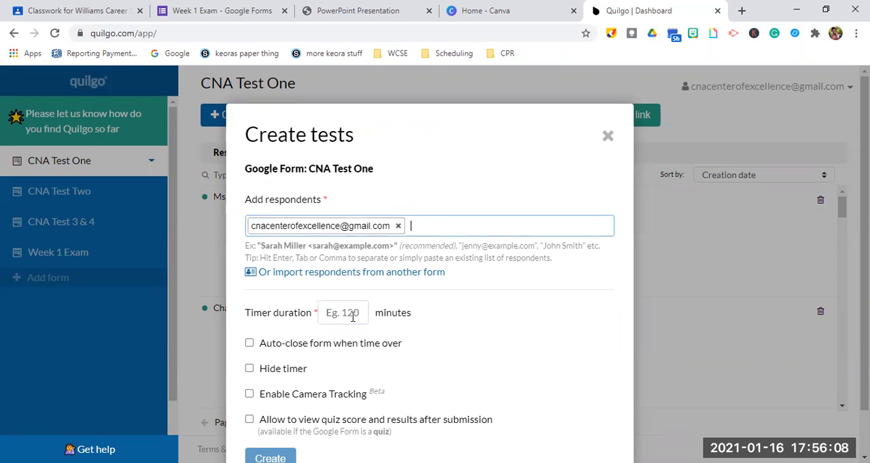
Set the test's timer duration to 120 minutes, hide the timer and enable camera tracking.
{"action": "left_click", "coordinate": [353, 314]}
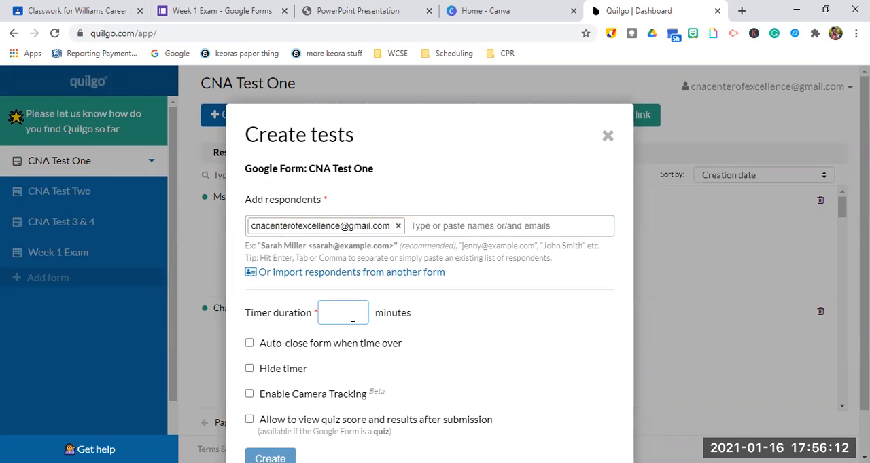
{"action": "type", "text": "120"}
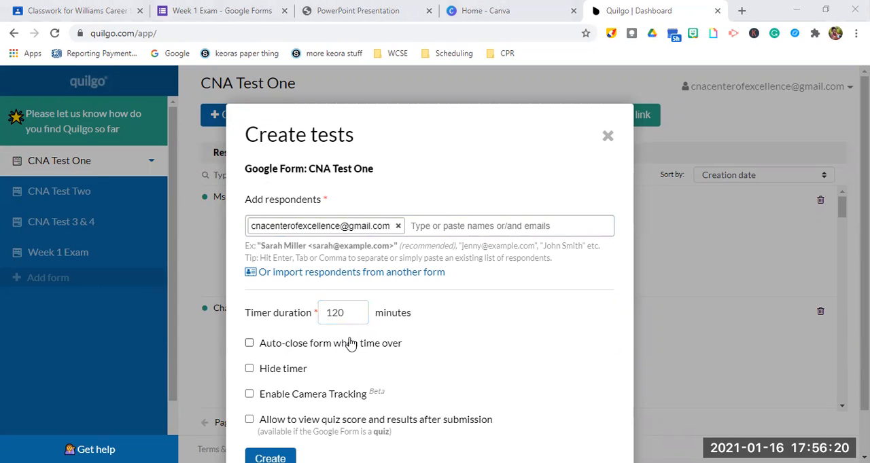
{"action": "left_click", "coordinate": [249, 344]}
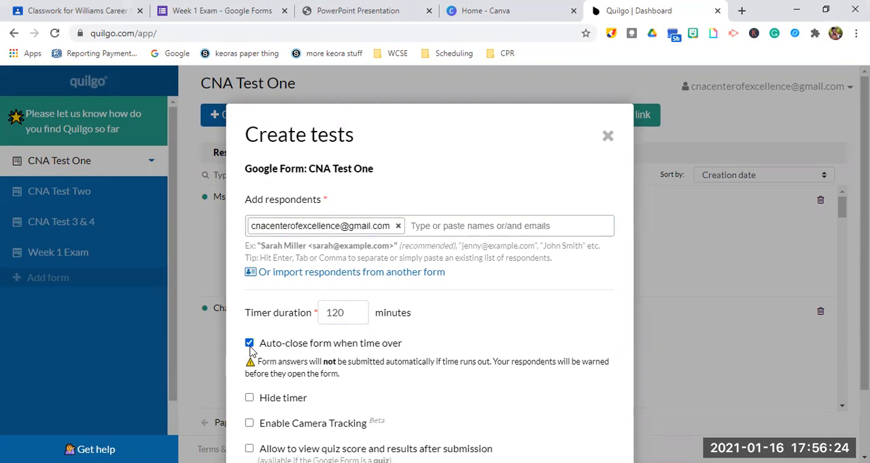
{"action": "left_click", "coordinate": [250, 399]}
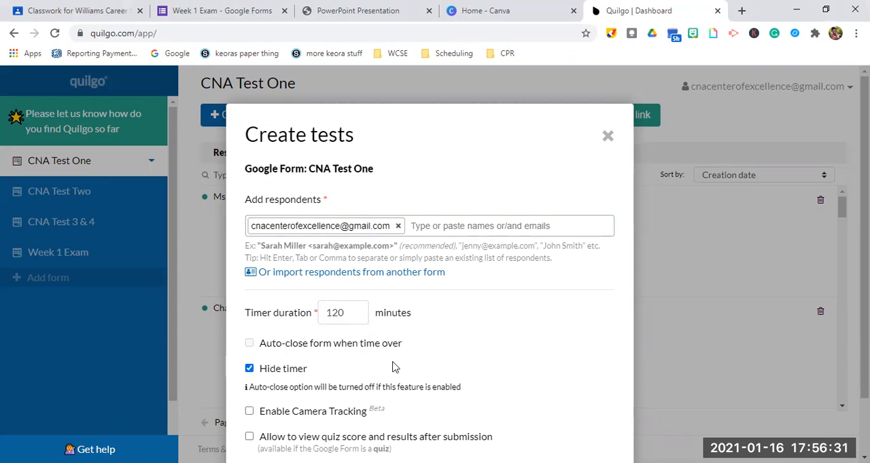
{"action": "left_click", "coordinate": [249, 412]}
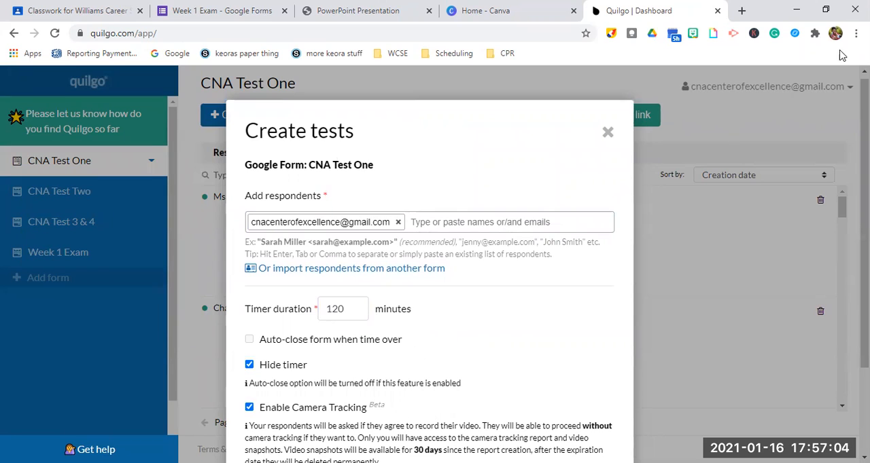
Allow respondents to view the quiz score and results after submission, and create the test.
{"action": "left_click", "coordinate": [856, 33]}
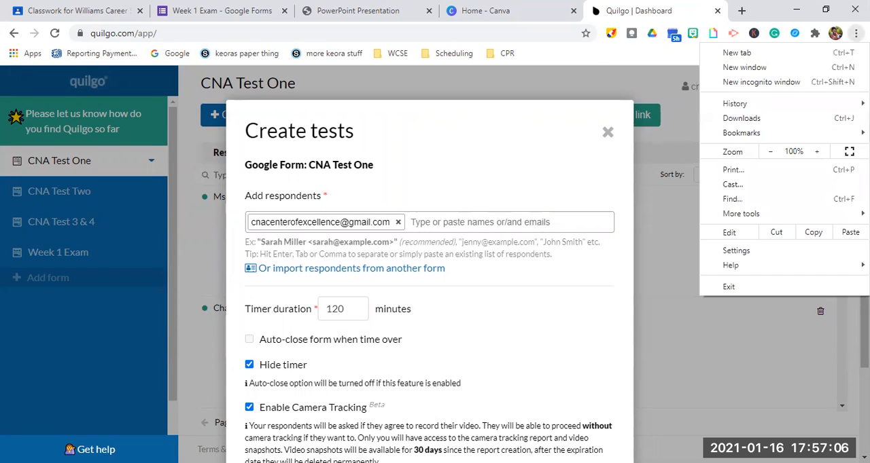
{"action": "left_click", "coordinate": [772, 152]}
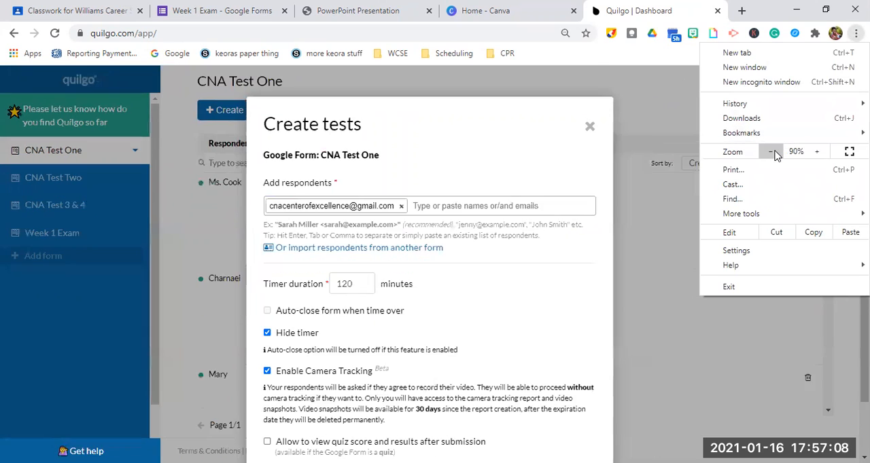
{"action": "left_click", "coordinate": [772, 152]}
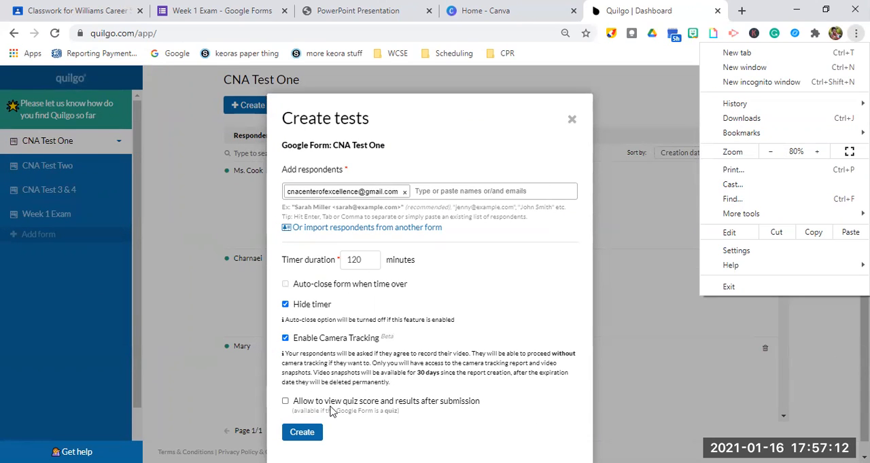
{"action": "scroll", "coordinate": [353, 391], "scroll_direction": "up", "scroll_amount": 1}
{"action": "scroll", "coordinate": [353, 390], "scroll_direction": "up", "scroll_amount": 4}
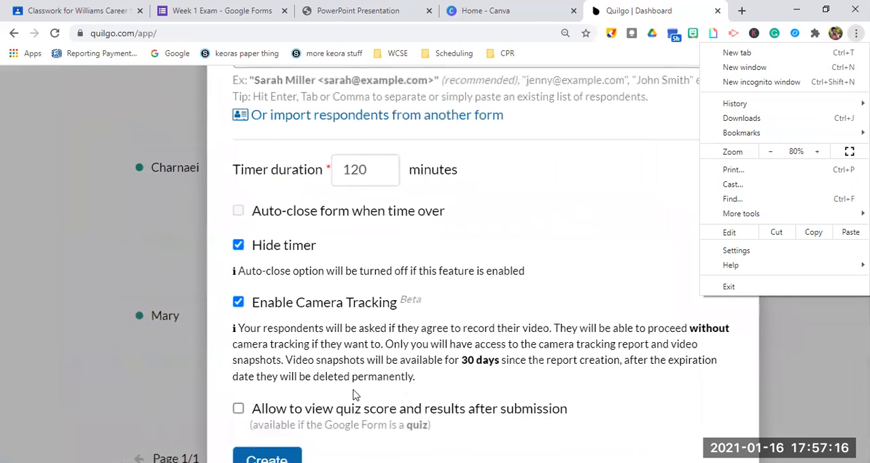
{"action": "left_click", "coordinate": [237, 410]}
{"action": "left_click", "coordinate": [238, 409]}
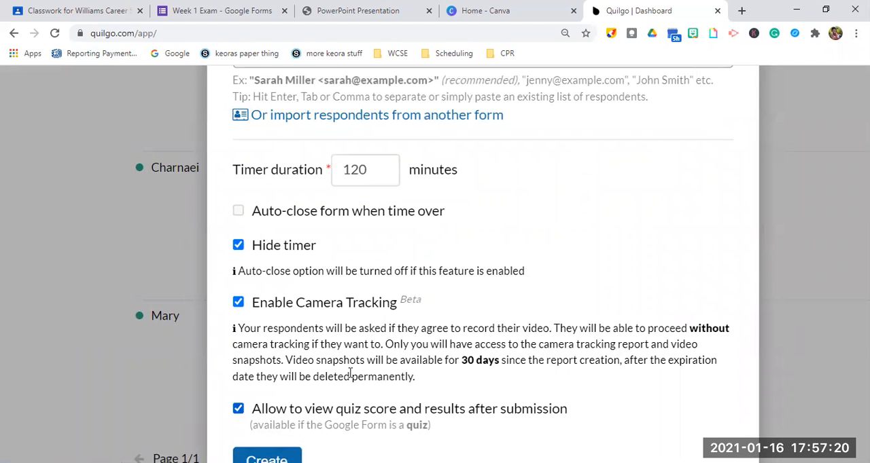
{"action": "scroll", "coordinate": [296, 438], "scroll_direction": "down", "scroll_amount": 4}
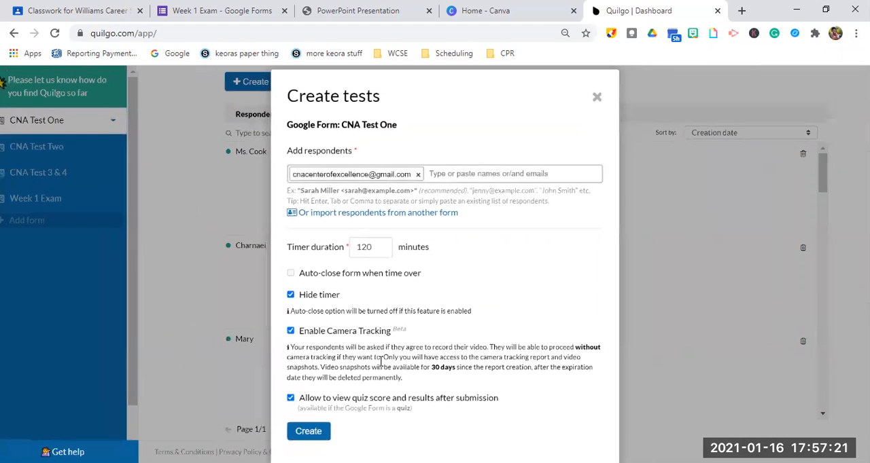
{"action": "left_click", "coordinate": [297, 435]}
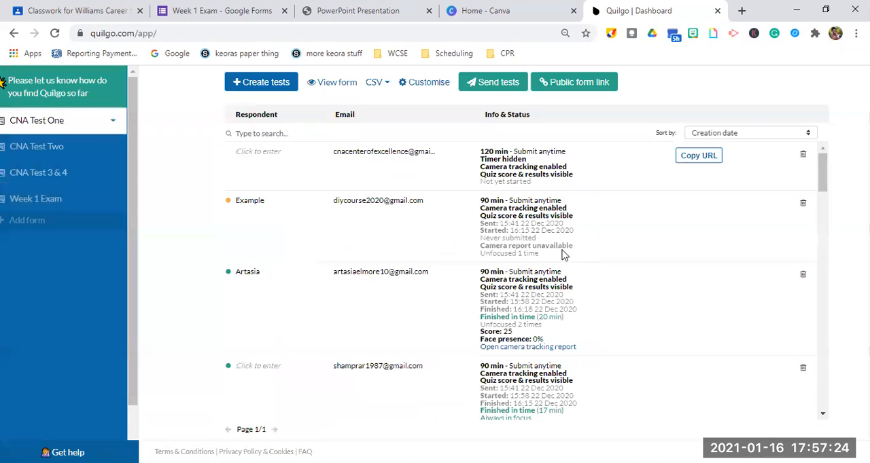
Enter the respondent's full name in the new 120-minute test's row.
{"action": "scroll", "coordinate": [617, 252], "scroll_direction": "up", "scroll_amount": 3}
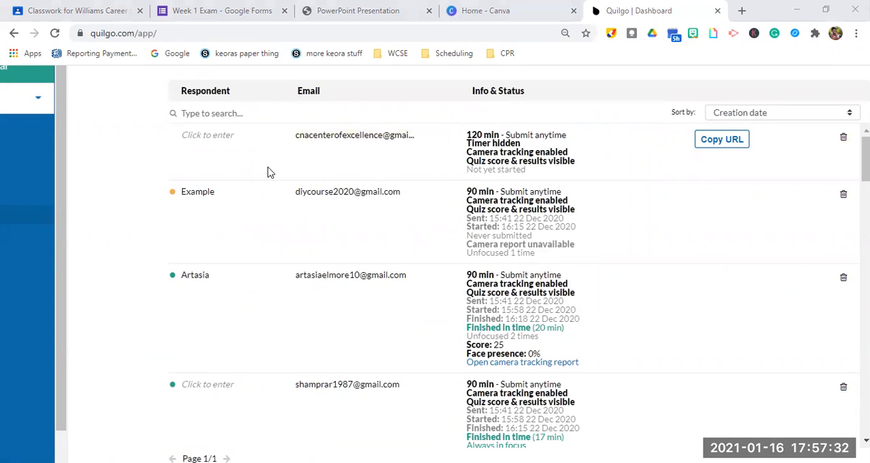
{"action": "left_click", "coordinate": [219, 139]}
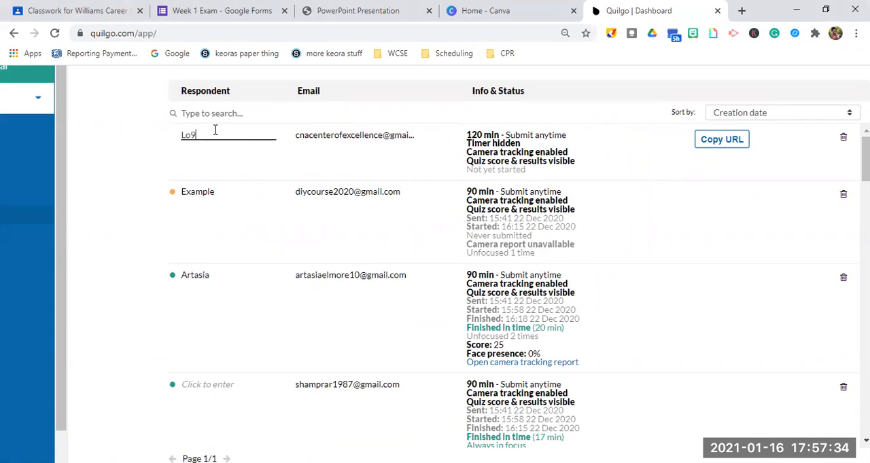
{"action": "left_click", "coordinate": [347, 159]}
{"action": "key", "text": "ctrl+minus"}
{"action": "key", "text": "ctrl+minus"}
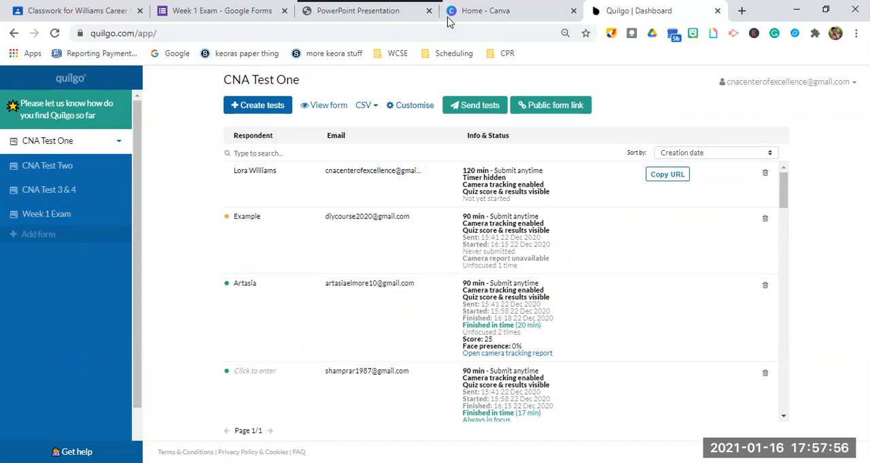
Start sending tests in bulk, select only the newly added respondent's test and proceed to the custom message.
{"action": "left_click", "coordinate": [221, 10]}
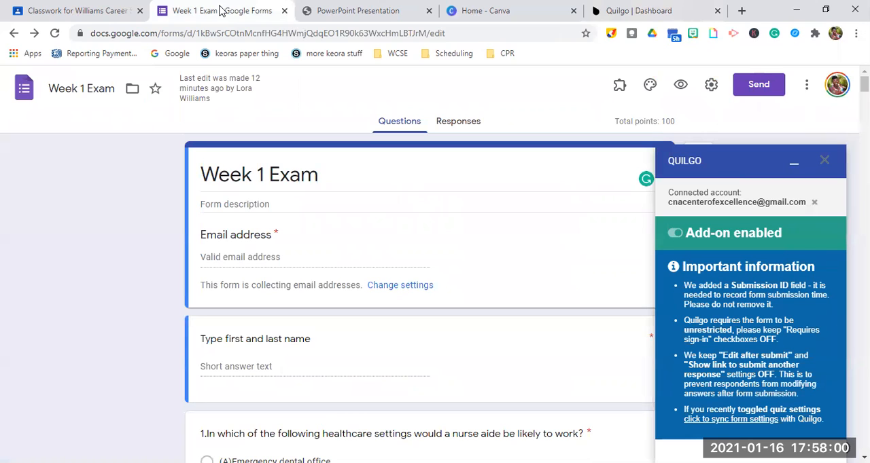
{"action": "left_click", "coordinate": [610, 8]}
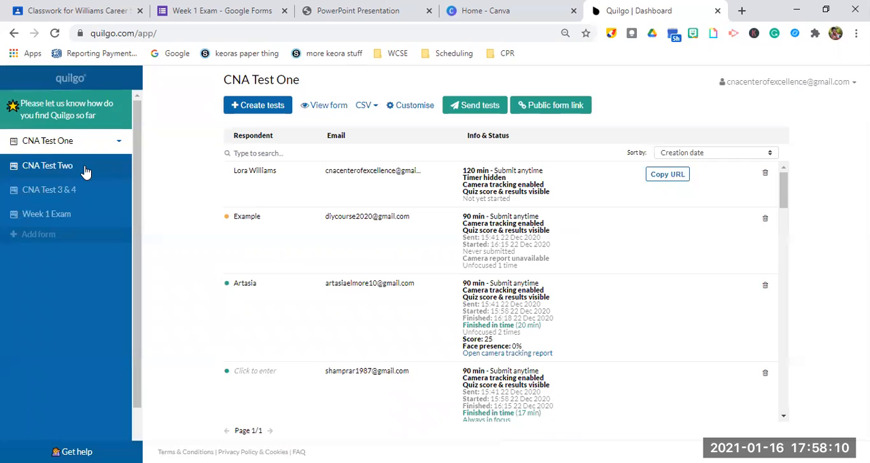
{"action": "left_click", "coordinate": [462, 106]}
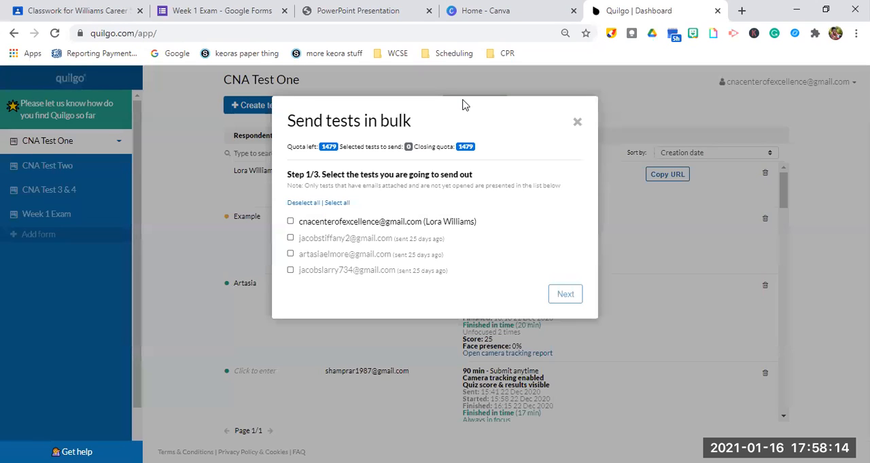
{"action": "left_click", "coordinate": [290, 223]}
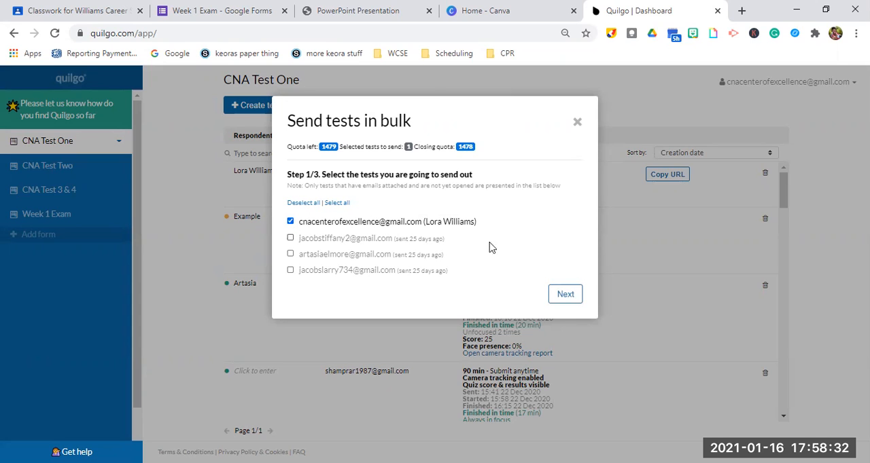
{"action": "left_click", "coordinate": [563, 297]}
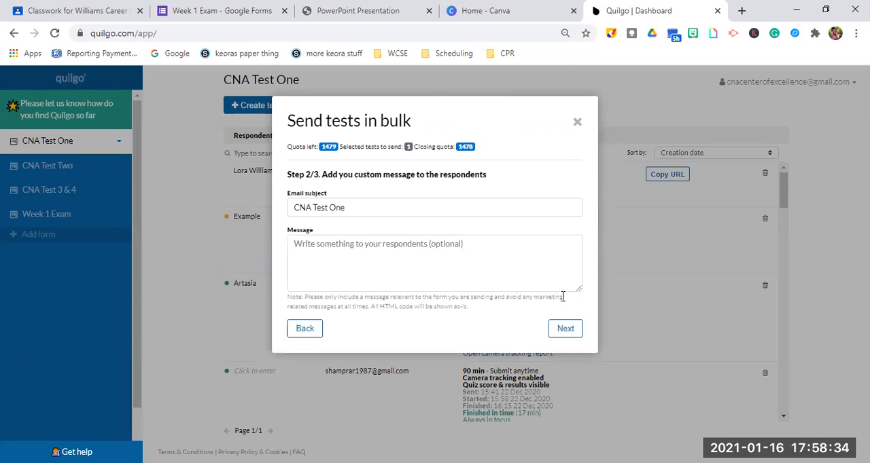
Replace the email subject with "CNA Text One".
{"action": "left_click", "coordinate": [348, 213]}
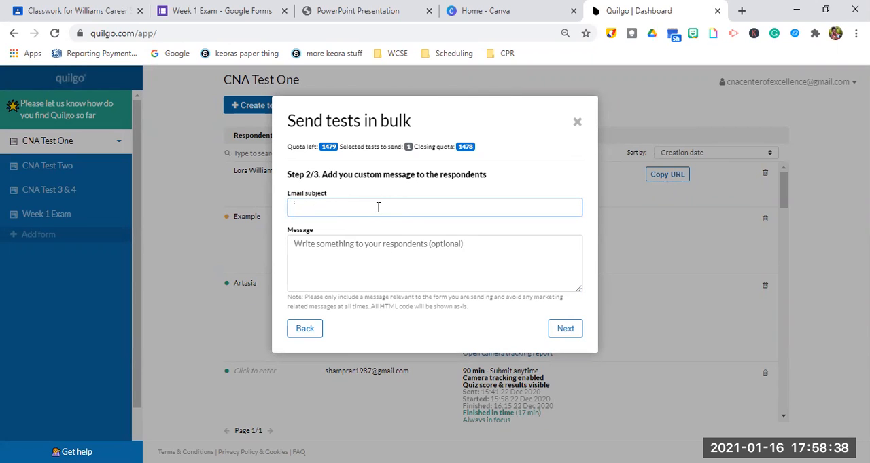
{"action": "type", "text": "CNA T"}
{"action": "type", "text": "exa"}
{"action": "key", "text": "BackSpace"}
{"action": "key", "text": "BackSpace"}
{"action": "key", "text": "BackSpace"}
{"action": "type", "text": "t Om"}
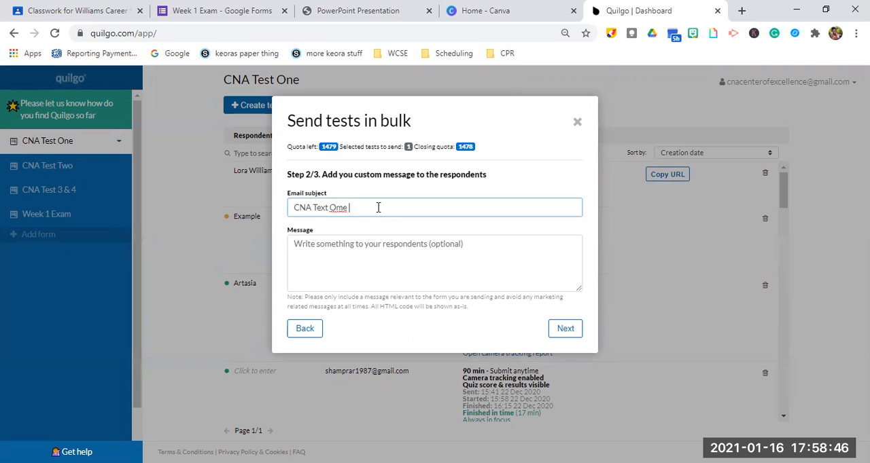
{"action": "key", "text": "BackSpace"}
{"action": "type", "text": "ne"}
Write the message to the respondents as "You will do an amazing job!! Take your time!!".
{"action": "left_click", "coordinate": [346, 253]}
{"action": "type", "text": "You will "}
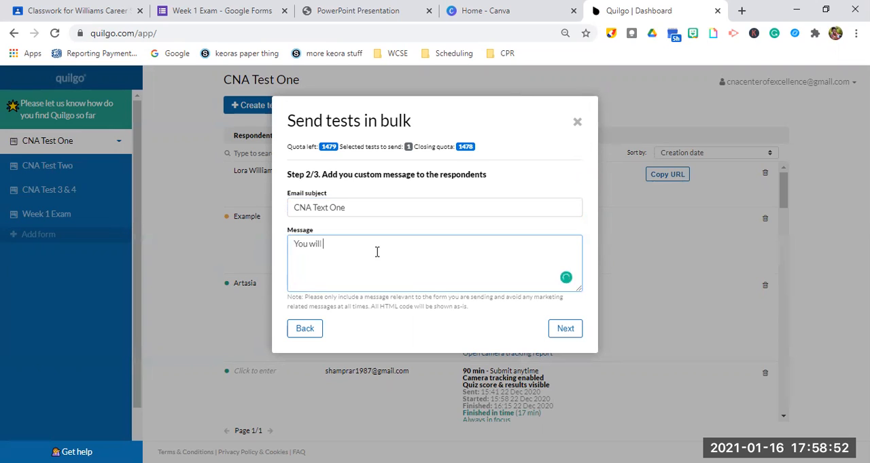
{"action": "type", "text": "do an amazing"}
{"action": "type", "text": " goo"}
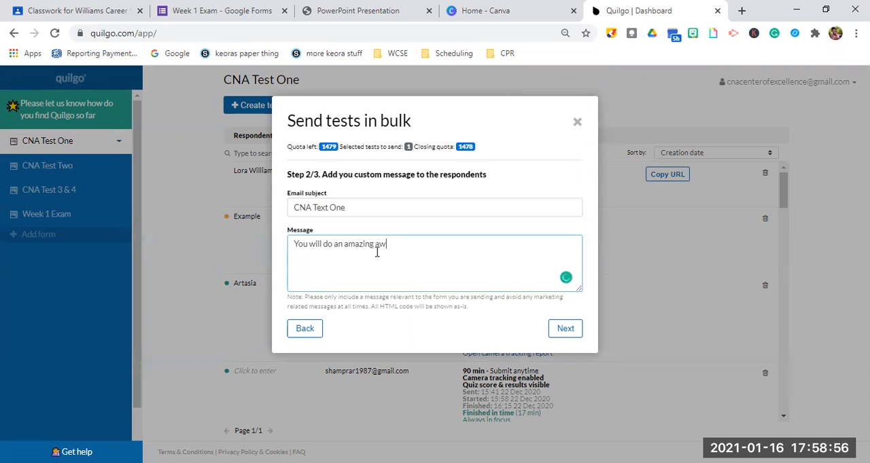
{"action": "key", "text": "BackSpace"}
{"action": "key", "text": "BackSpace"}
{"action": "key", "text": "BackSpace"}
{"action": "type", "text": "job!! T"}
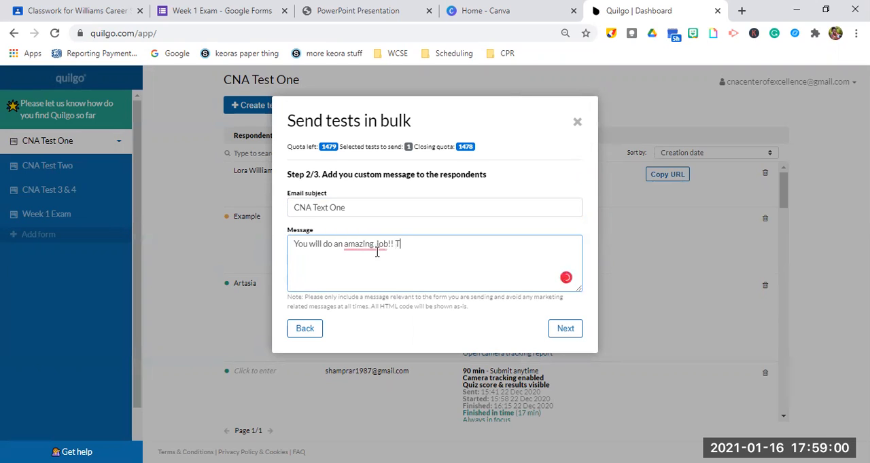
{"action": "type", "text": "ake your time "}
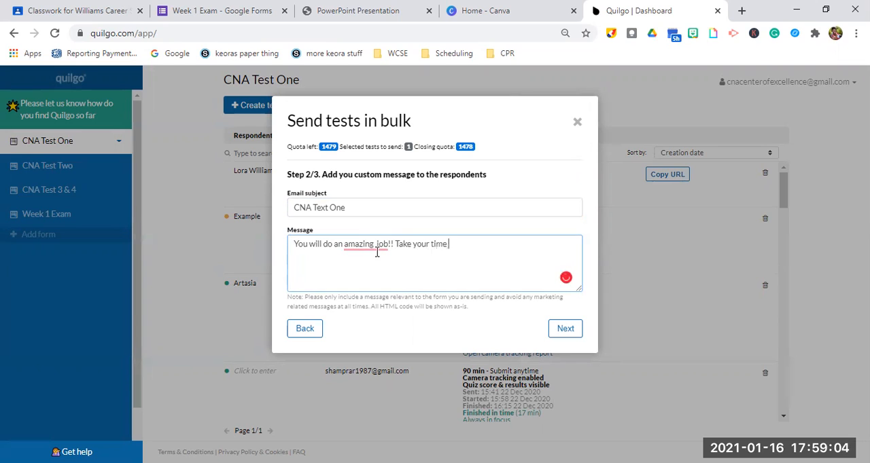
{"action": "type", "text": "!!"}
{"action": "mouse_move", "coordinate": [377, 246]}
{"action": "left_click", "coordinate": [409, 271]}
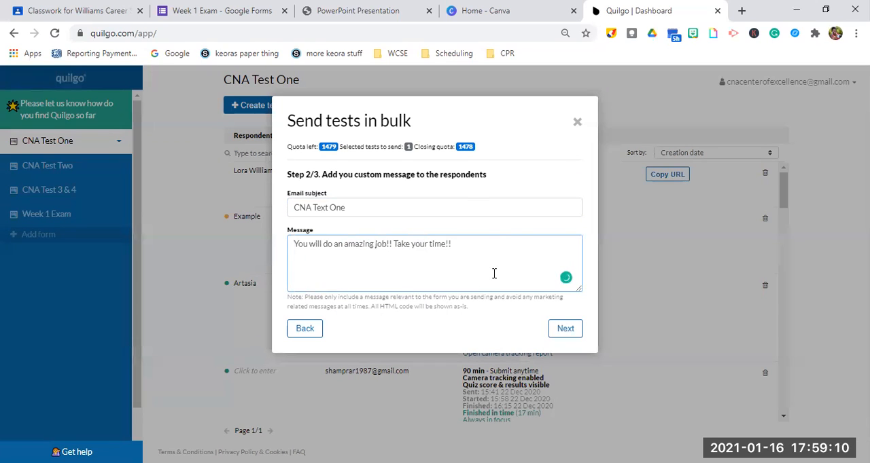
Proceed to the review, send a test email to the account's own address and close the bulk-send dialog.
{"action": "left_click", "coordinate": [567, 331]}
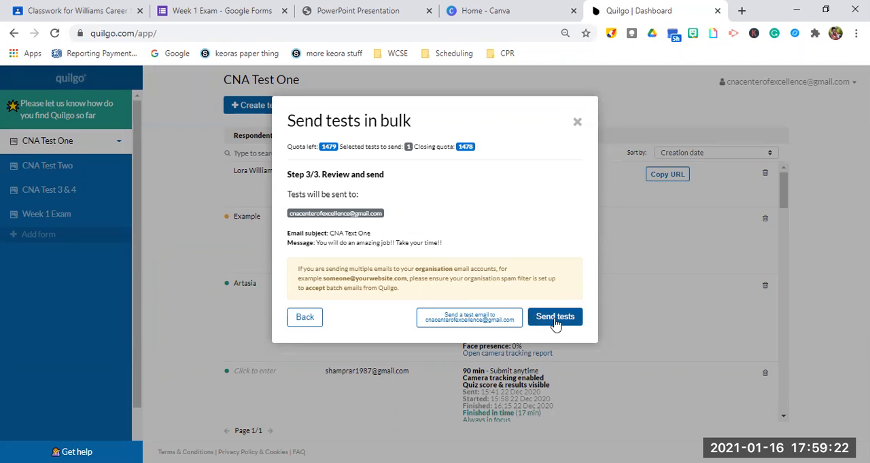
{"action": "left_click", "coordinate": [464, 323]}
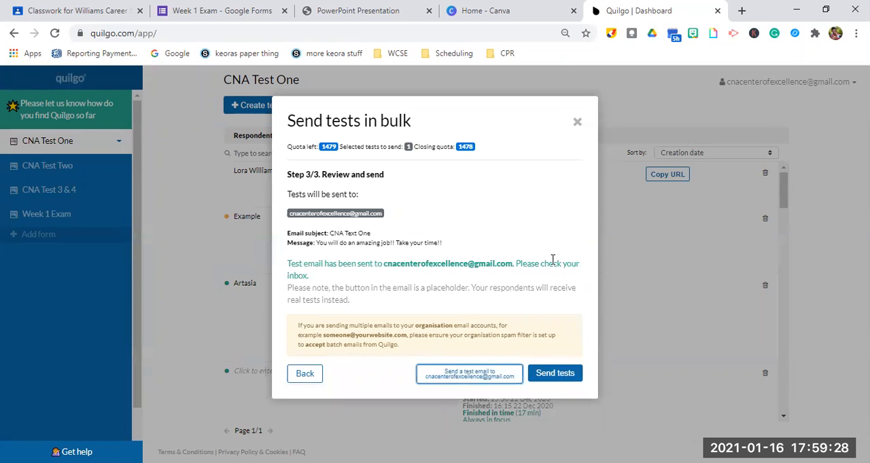
{"action": "left_click", "coordinate": [576, 122]}
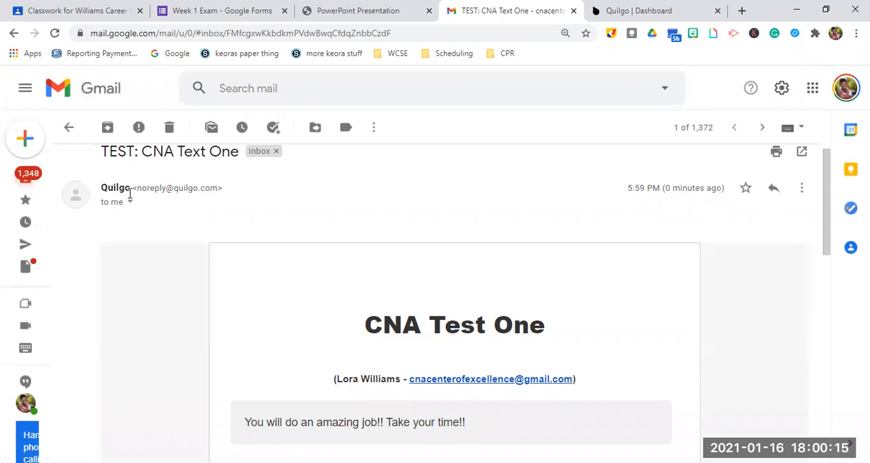
In Gmail, review the received Quilgo email for CNA Test One with its custom message and open the form from it.
{"action": "scroll", "coordinate": [130, 194], "scroll_direction": "up", "scroll_amount": 5}
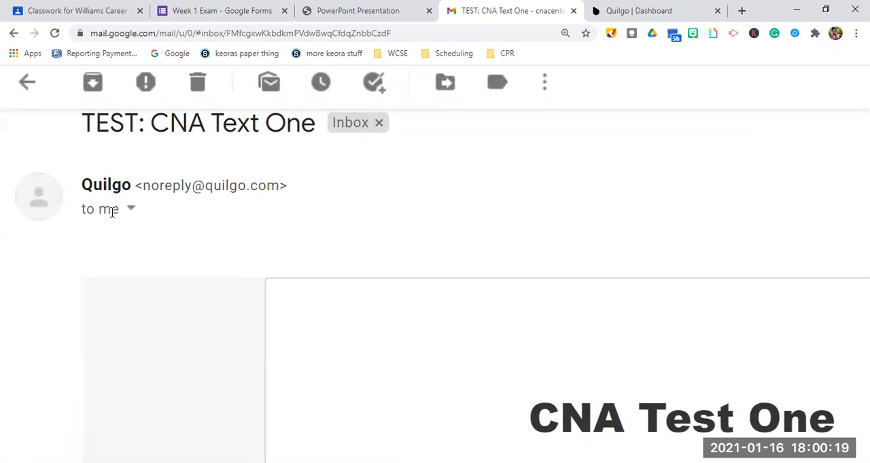
{"action": "scroll", "coordinate": [229, 224], "scroll_direction": "down", "scroll_amount": 5}
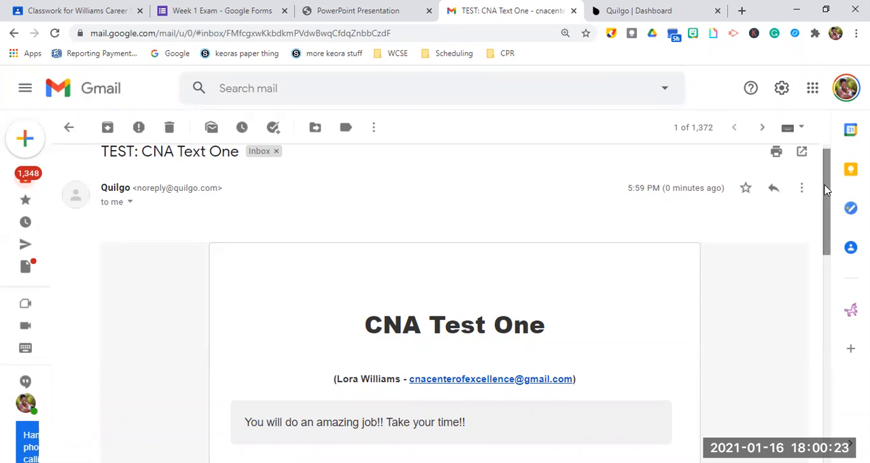
{"action": "left_click_drag", "start_coordinate": [826, 188], "coordinate": [843, 249]}
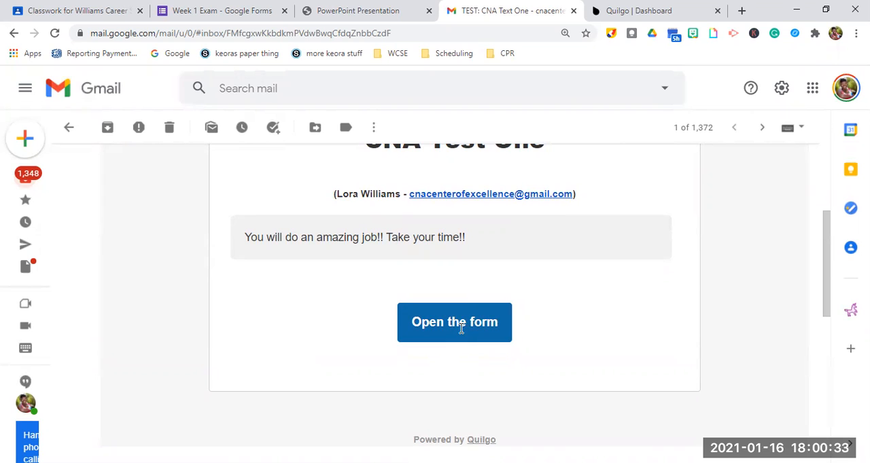
{"action": "mouse_move", "coordinate": [825, 286]}
{"action": "left_mouse_down"}
{"action": "mouse_move", "coordinate": [828, 316]}
{"action": "mouse_move", "coordinate": [826, 297]}
{"action": "left_mouse_up"}
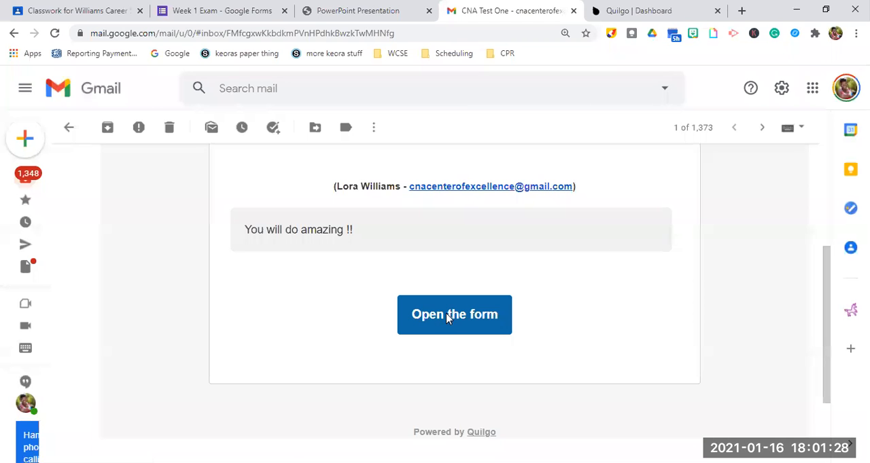
{"action": "left_click", "coordinate": [449, 318]}
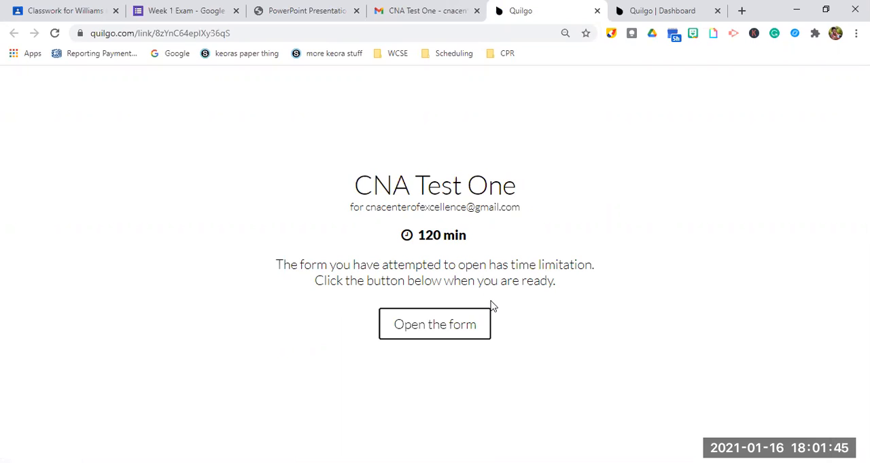
Try to open the 120-minute CNA Test One form with consent to camera tracking, and reload the page.
{"action": "left_click", "coordinate": [441, 330]}
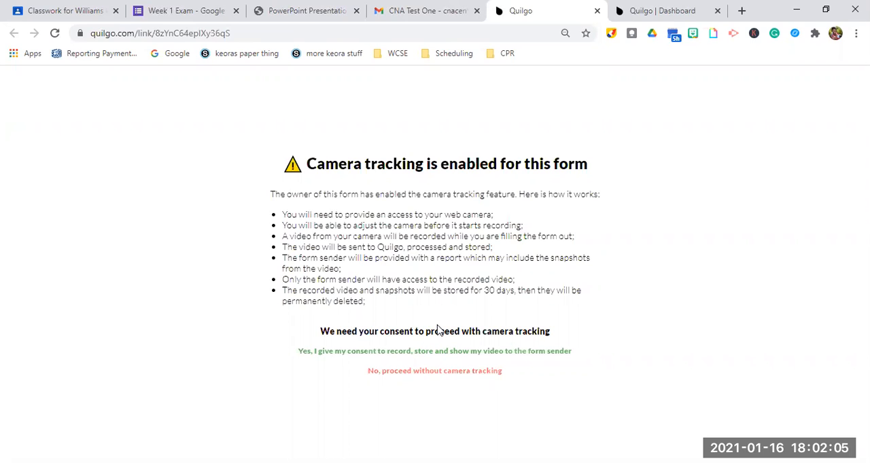
{"action": "left_click", "coordinate": [403, 352]}
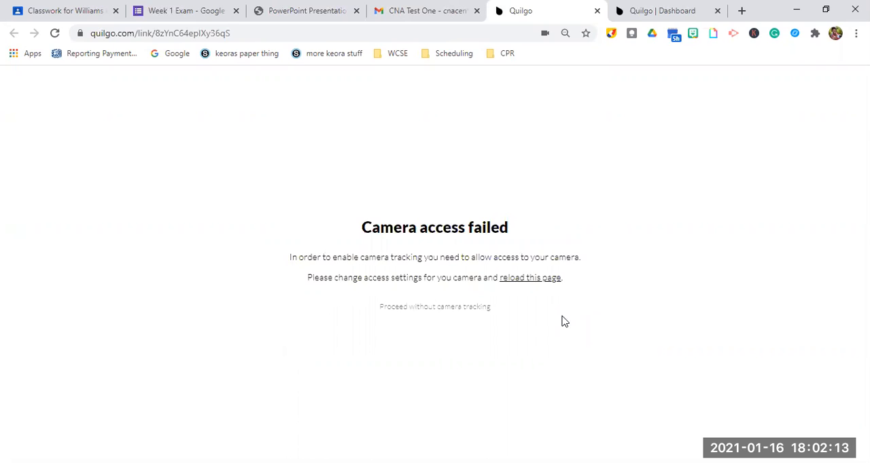
{"action": "left_click", "coordinate": [514, 281]}
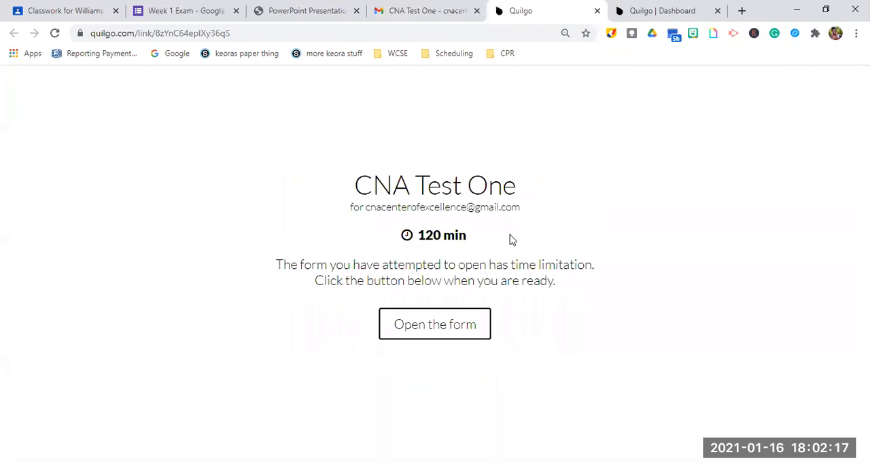
Open the CNA Test One form without camera tracking and look through its questions.
{"action": "left_click", "coordinate": [441, 334]}
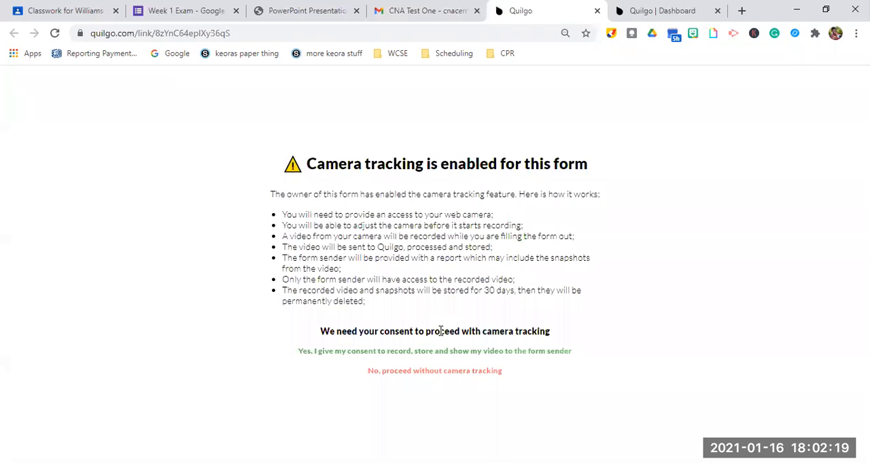
{"action": "left_click", "coordinate": [433, 372]}
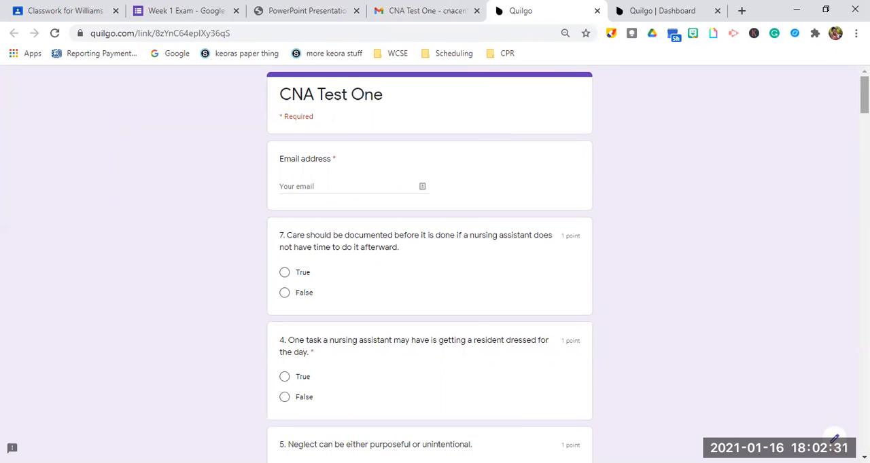
{"action": "scroll", "coordinate": [430, 265], "scroll_direction": "down", "scroll_amount": 7}
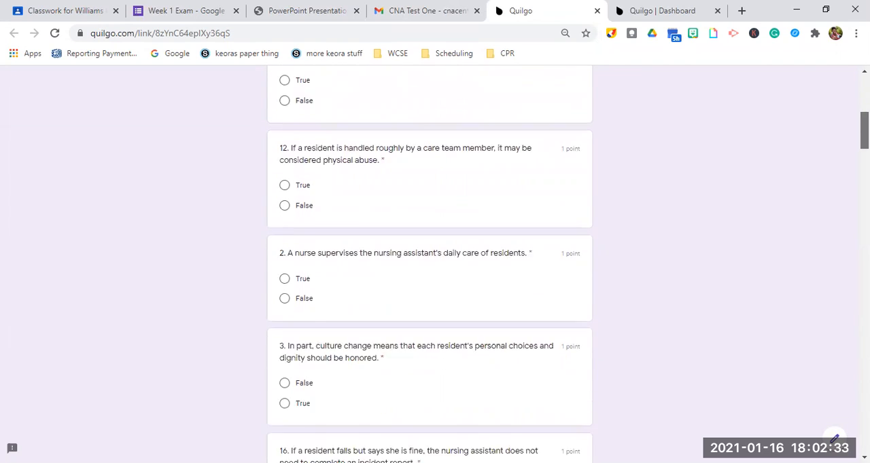
{"action": "scroll", "coordinate": [429, 265], "scroll_direction": "down", "scroll_amount": 15}
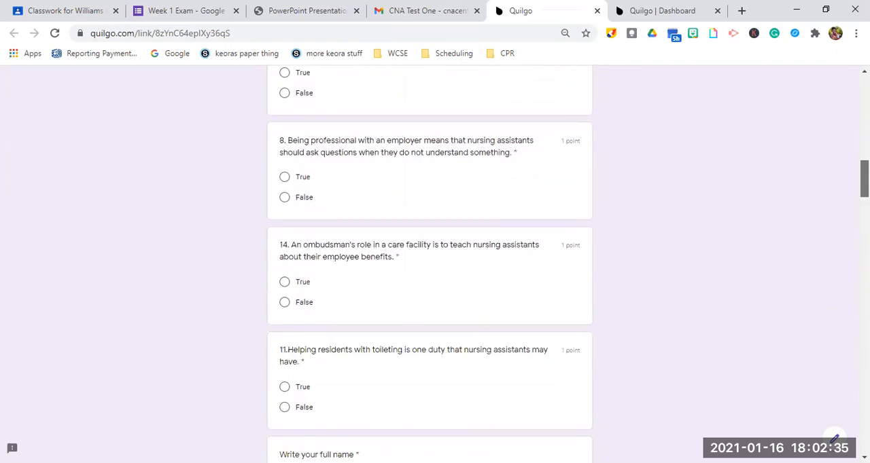
{"action": "scroll", "coordinate": [429, 265], "scroll_direction": "down", "scroll_amount": 20}
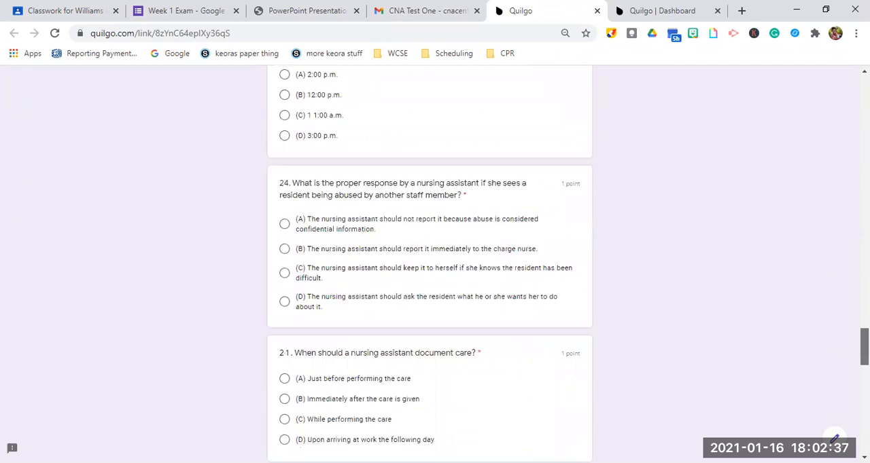
{"action": "scroll", "coordinate": [845, 147], "scroll_direction": "up", "scroll_amount": 20}
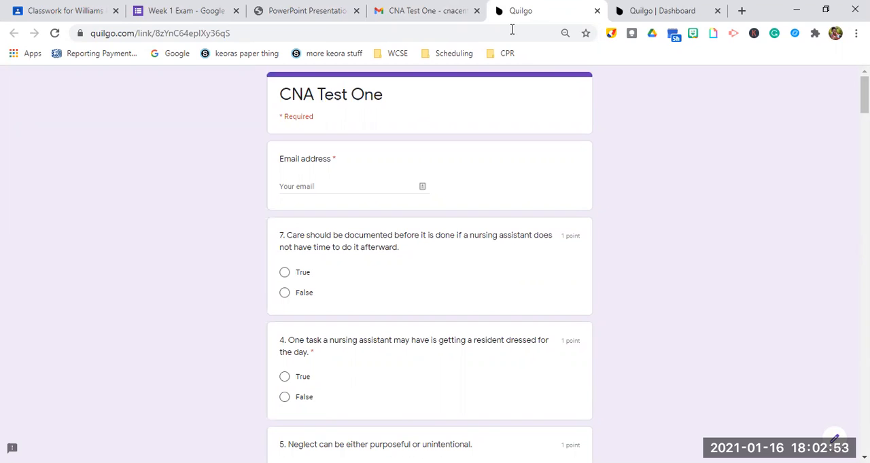
In the Quilgo dashboard, examine the CNA Test One respondents' completion status, focus record, scores and face presence.
{"action": "left_click", "coordinate": [658, 16]}
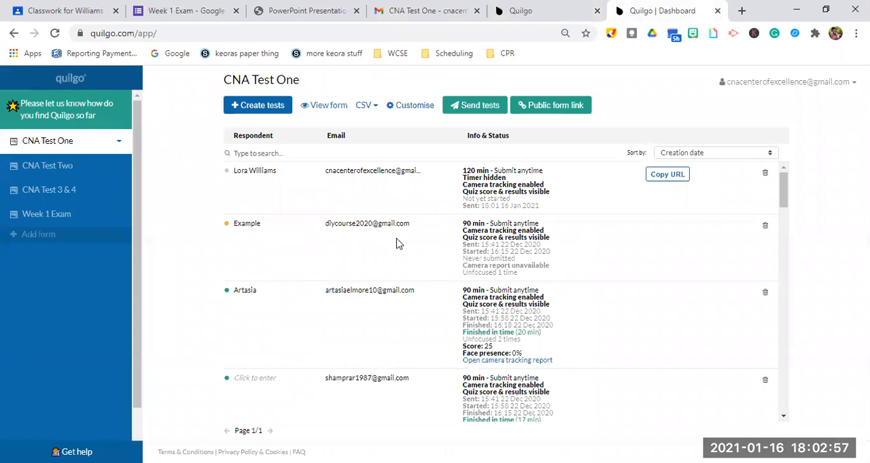
{"action": "scroll", "coordinate": [399, 244], "scroll_direction": "up", "scroll_amount": 1}
{"action": "scroll", "coordinate": [399, 244], "scroll_direction": "up", "scroll_amount": 1}
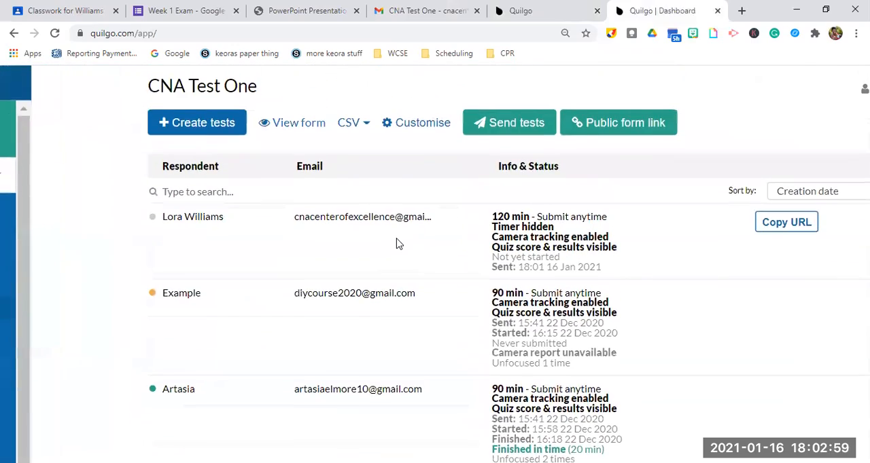
{"action": "scroll", "coordinate": [399, 244], "scroll_direction": "up", "scroll_amount": 1}
{"action": "scroll", "coordinate": [399, 244], "scroll_direction": "up", "scroll_amount": 1}
{"action": "scroll", "coordinate": [399, 243], "scroll_direction": "down", "scroll_amount": 1}
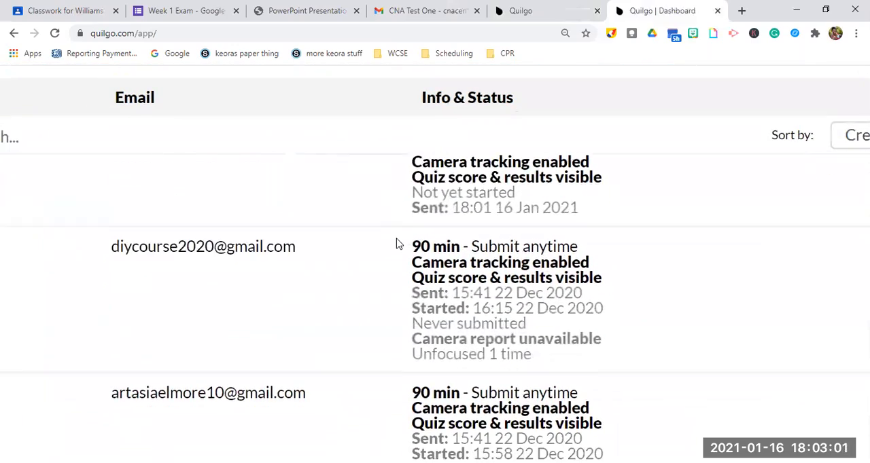
{"action": "scroll", "coordinate": [399, 244], "scroll_direction": "up", "scroll_amount": 1}
{"action": "scroll", "coordinate": [399, 244], "scroll_direction": "down", "scroll_amount": 7}
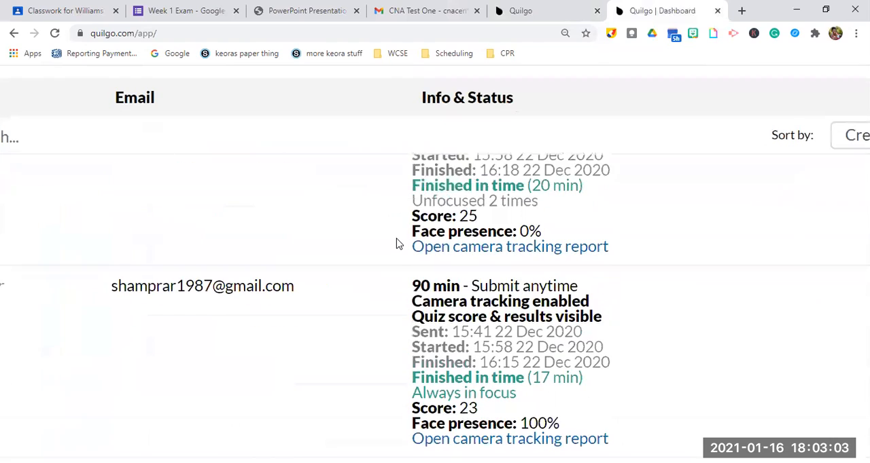
{"action": "scroll", "coordinate": [399, 244], "scroll_direction": "up", "scroll_amount": 2}
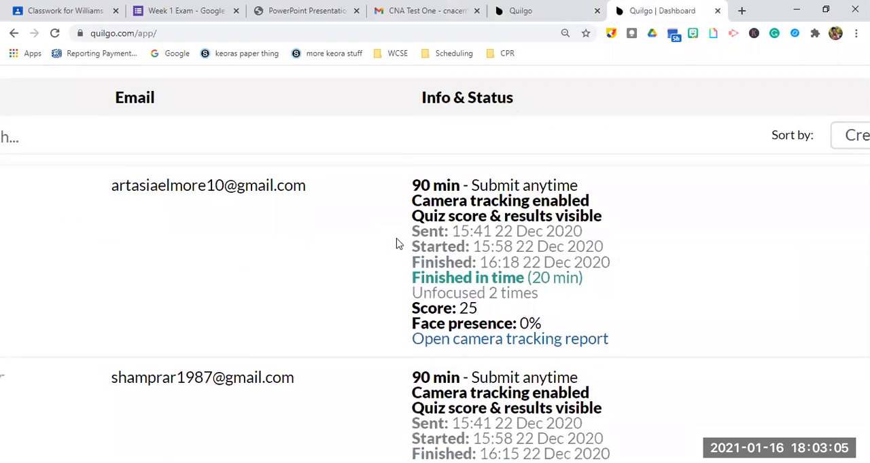
{"action": "right_click", "coordinate": [619, 109]}
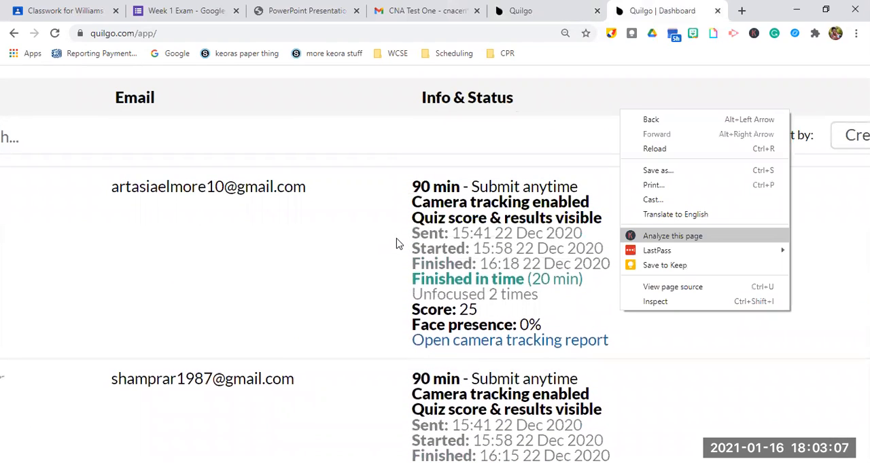
{"action": "left_click", "coordinate": [505, 146]}
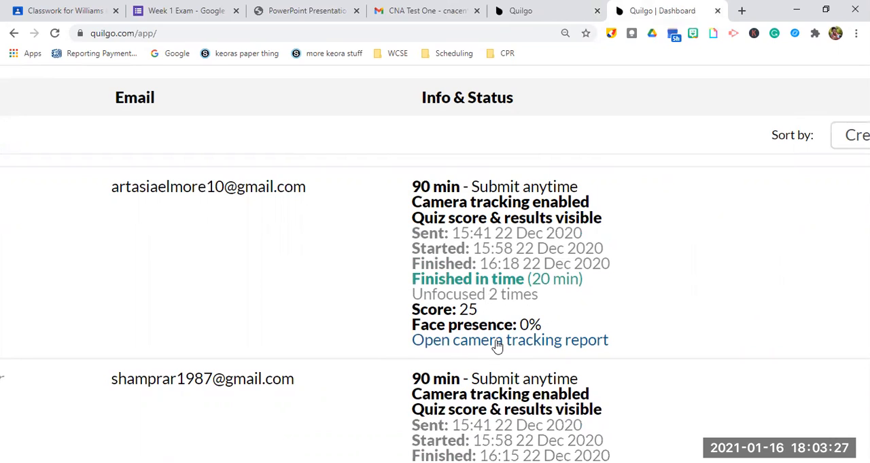
{"action": "key", "text": "ctrl+minus"}
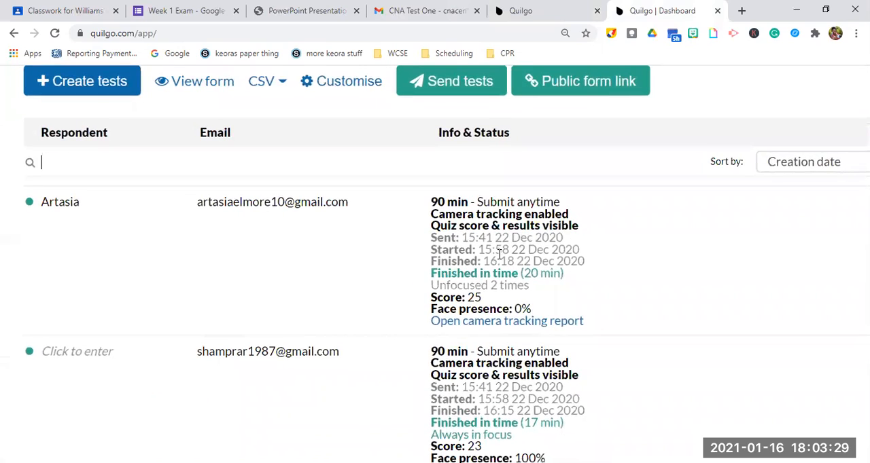
{"action": "key", "text": "ctrl+minus"}
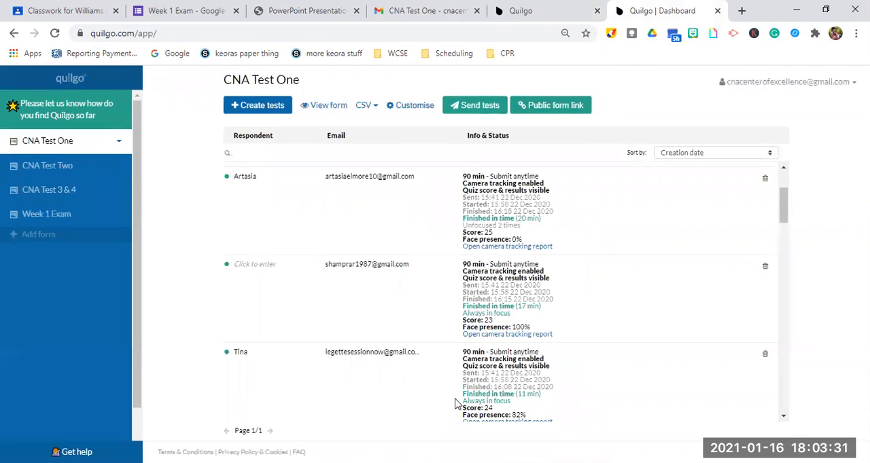
Return to the Week 1 Exam form in Google Forms.
{"action": "left_click", "coordinate": [175, 8]}
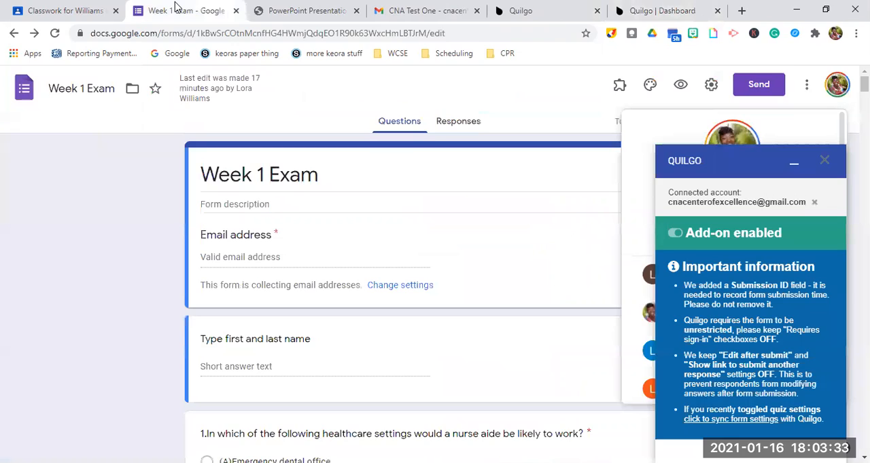